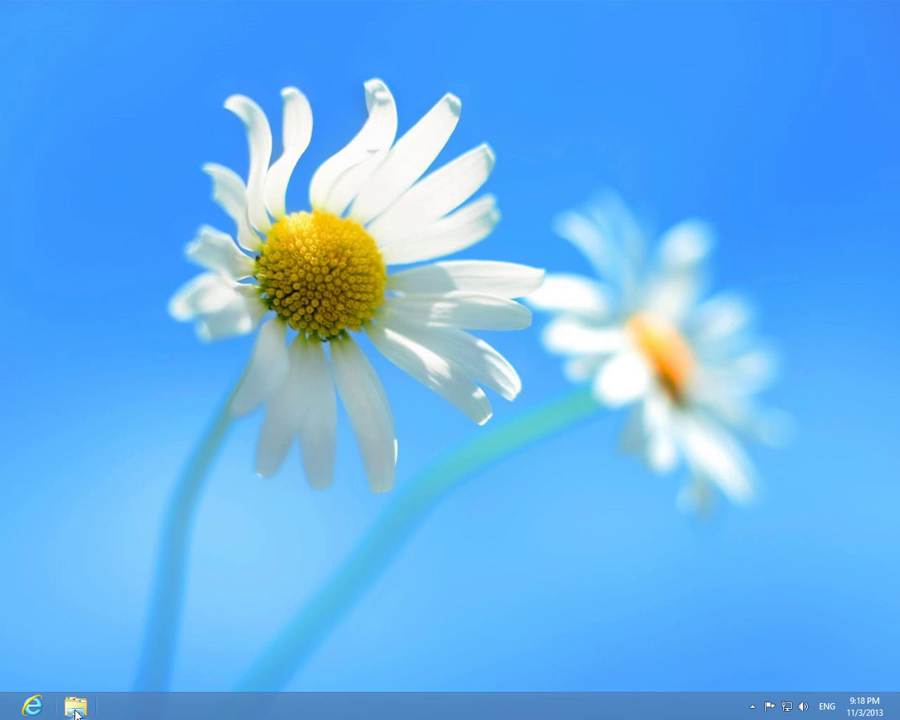
Step: Open File Explorer from the taskbar on the Libraries view with the drives
left_click(76, 706)
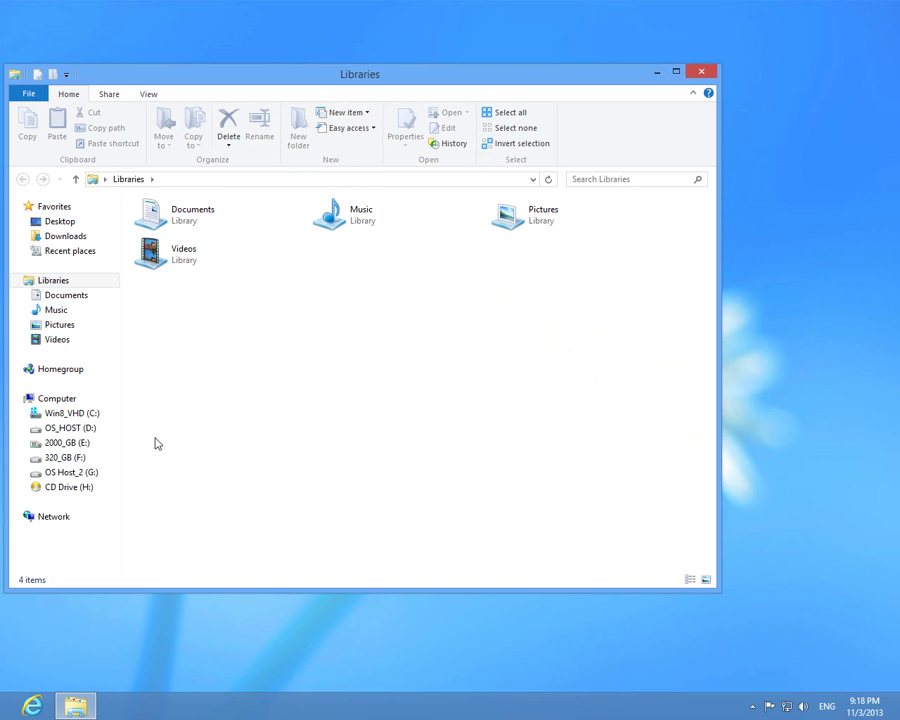
mouse_move(57, 398)
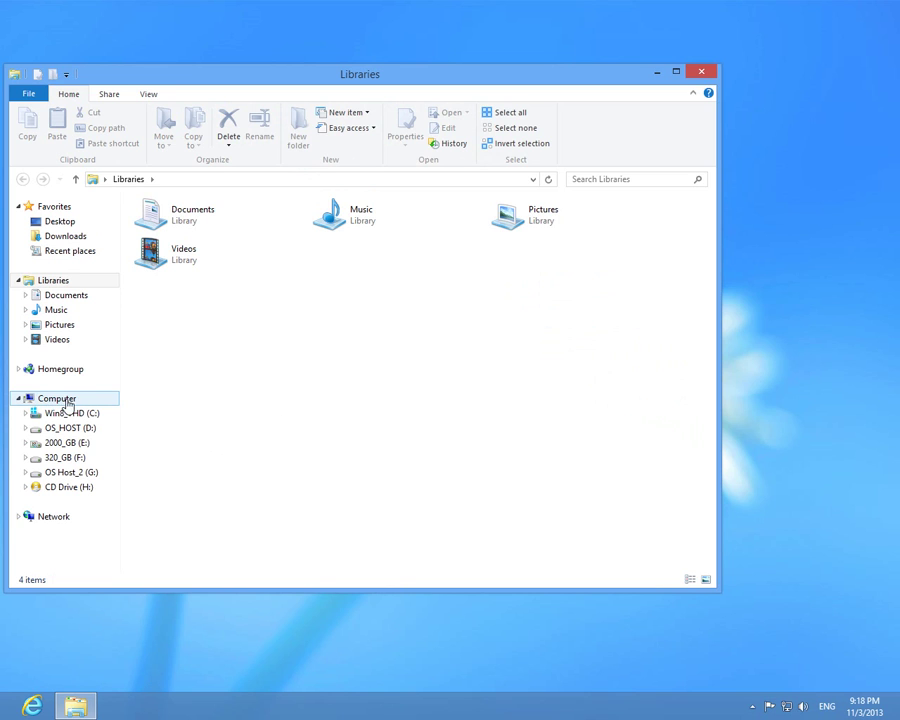
Step: Open System Properties on the Advanced tab from Computer's Properties, and move the dialog right
right_click(60, 403)
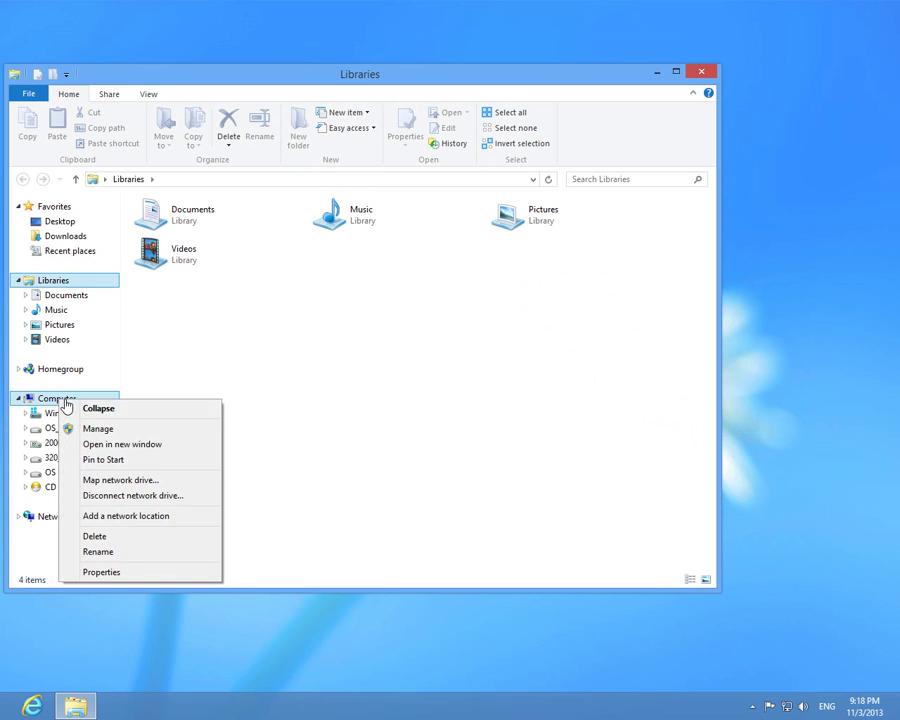
left_click(120, 575)
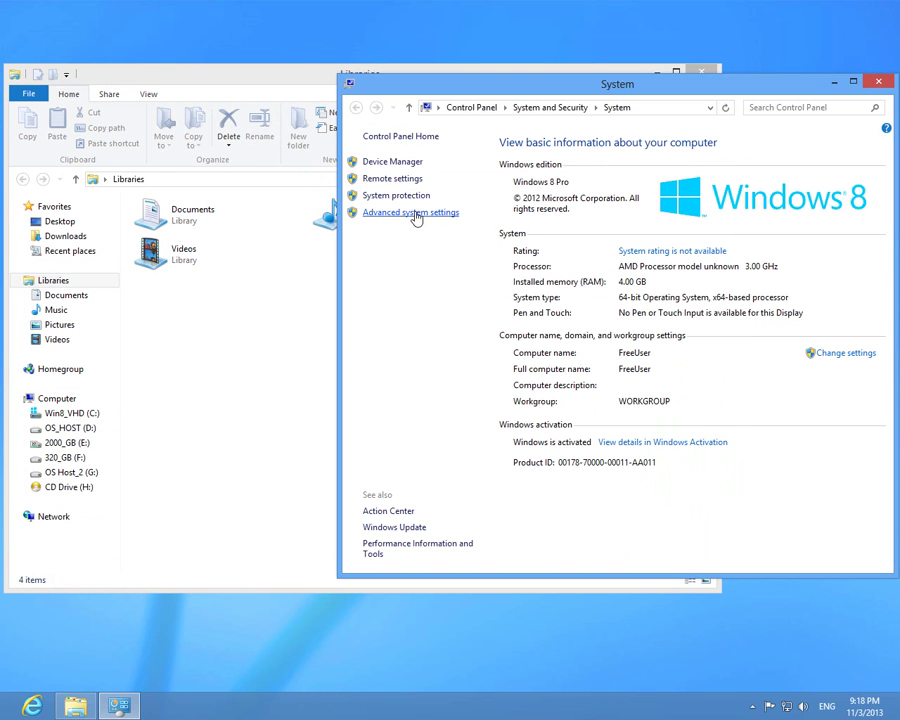
left_click(421, 220)
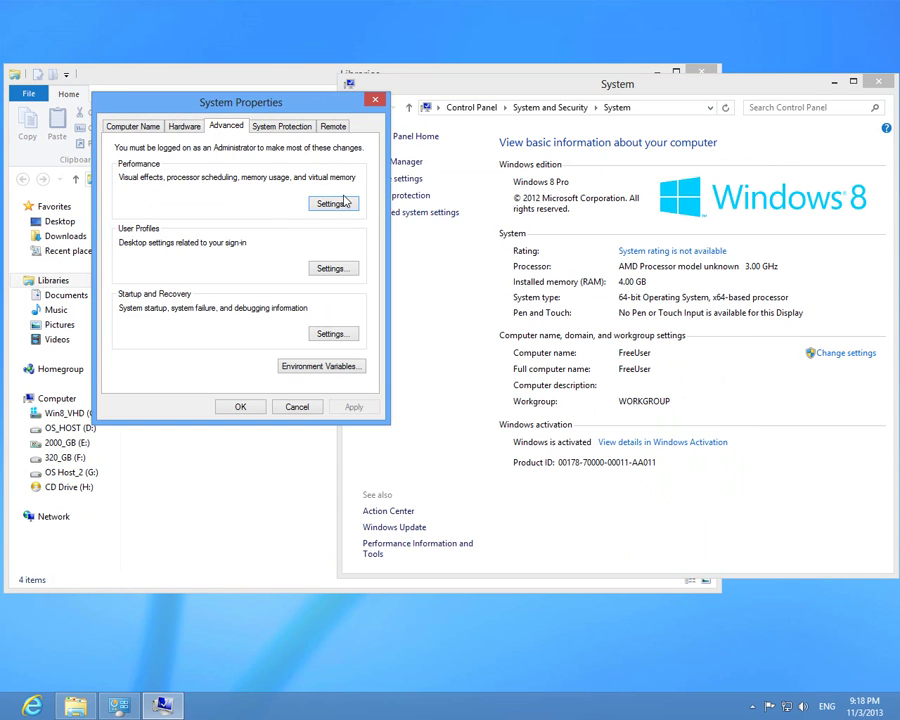
left_click_drag(236, 104, 684, 181)
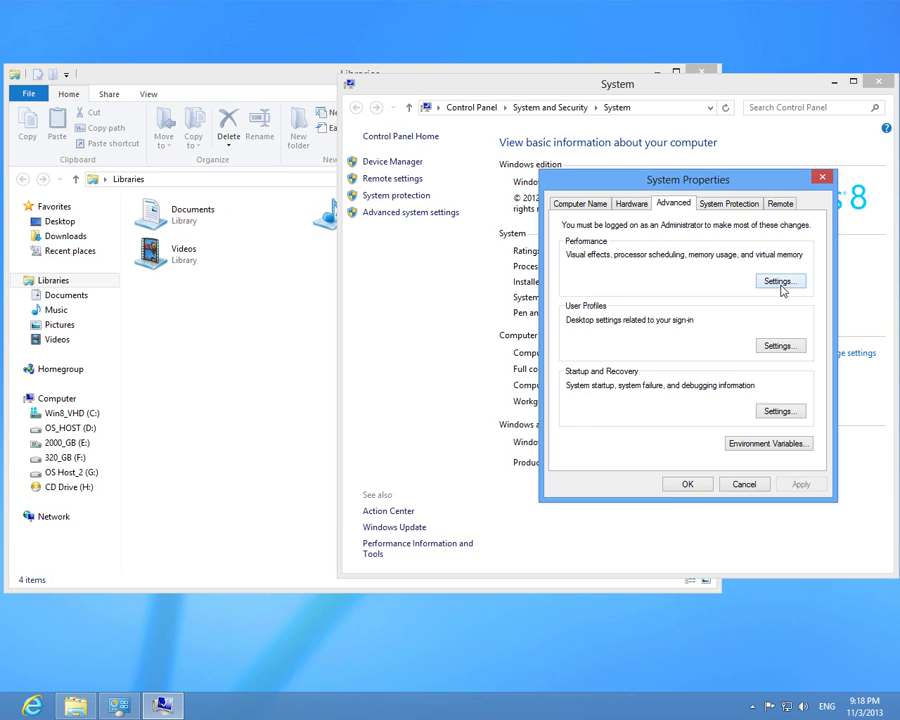
Step: In Virtual Memory, turn off automatic paging file management and select drive D
left_click(780, 283)
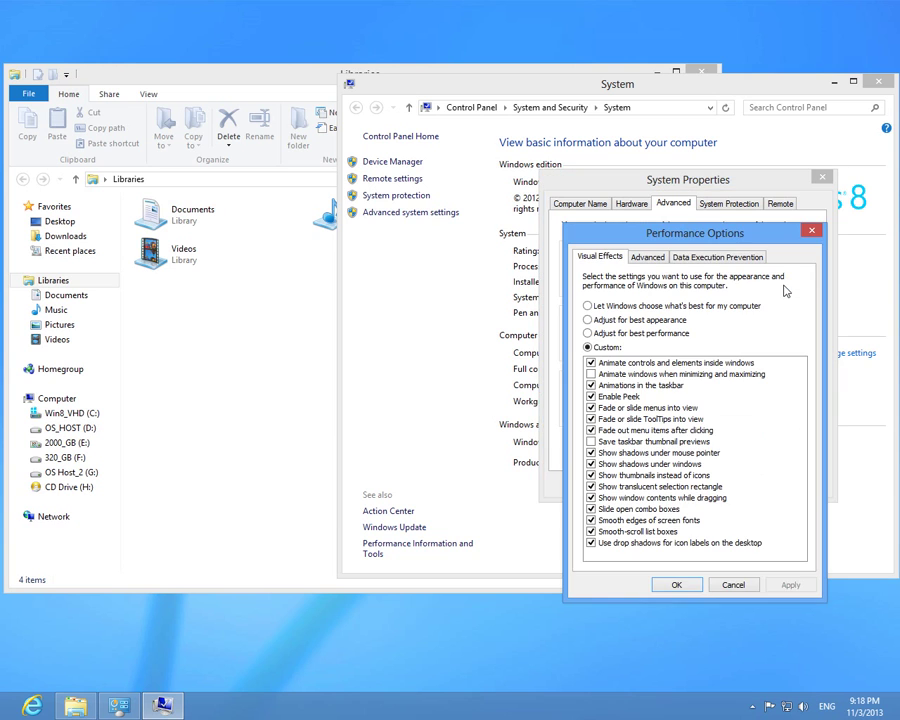
left_click(650, 258)
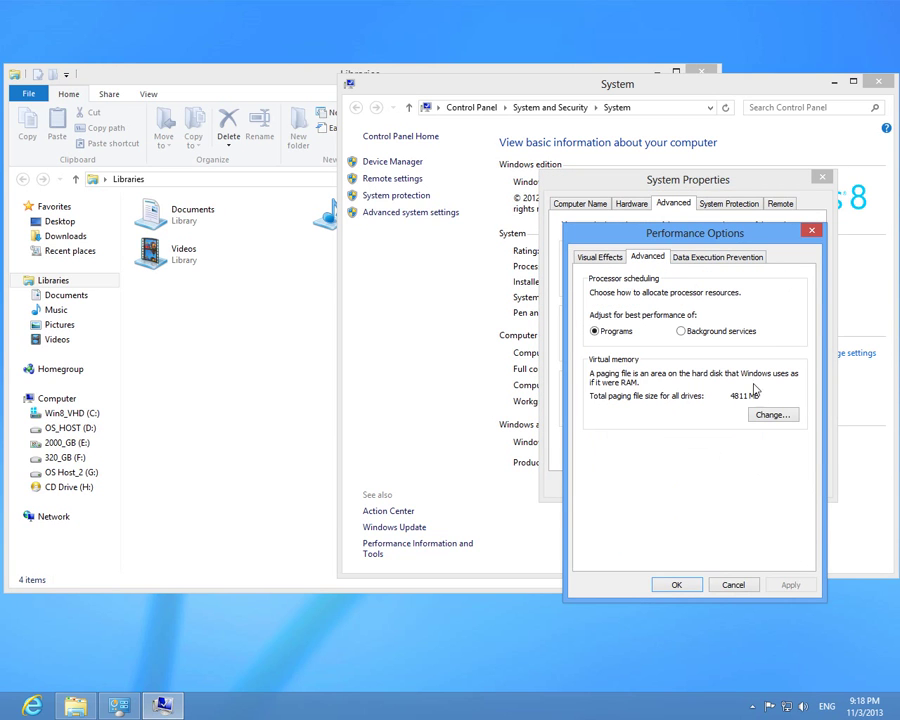
left_click(773, 419)
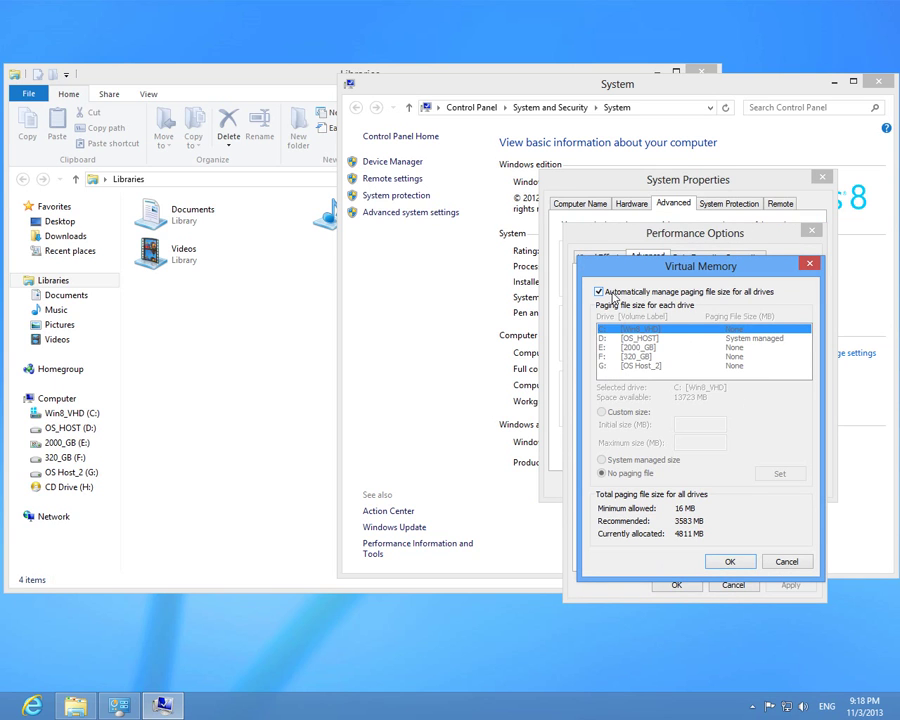
left_click(676, 296)
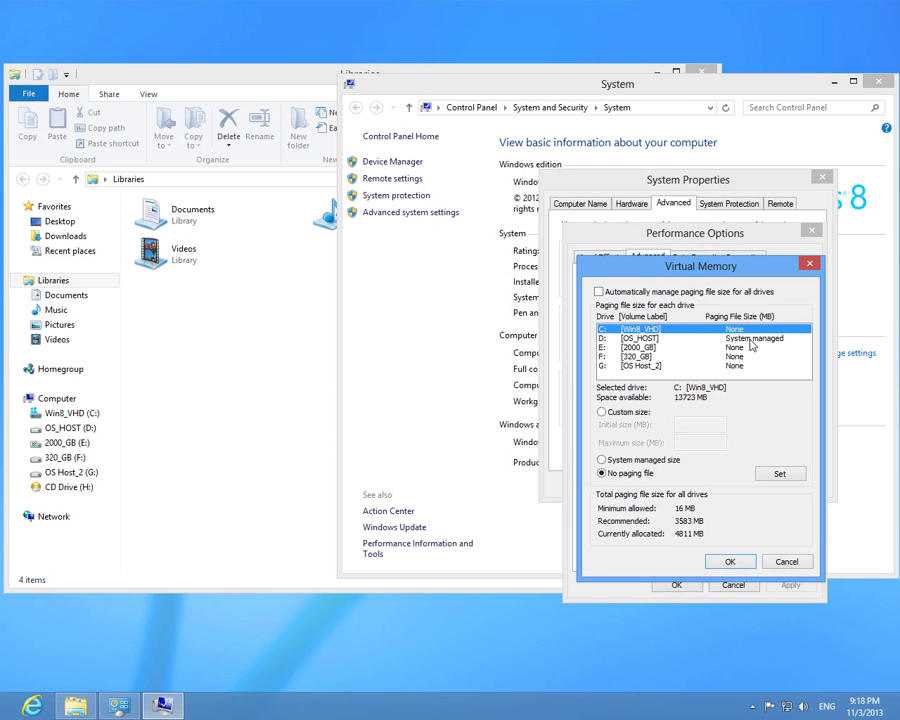
left_click(752, 340)
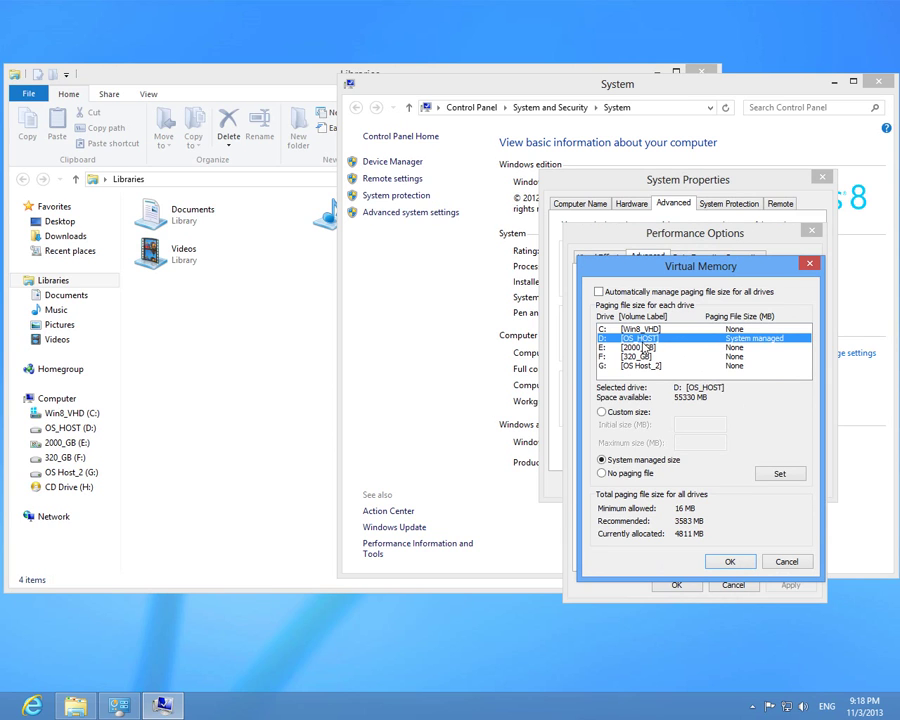
Step: Show drive D's contents in the File Explorer window
left_click(72, 428)
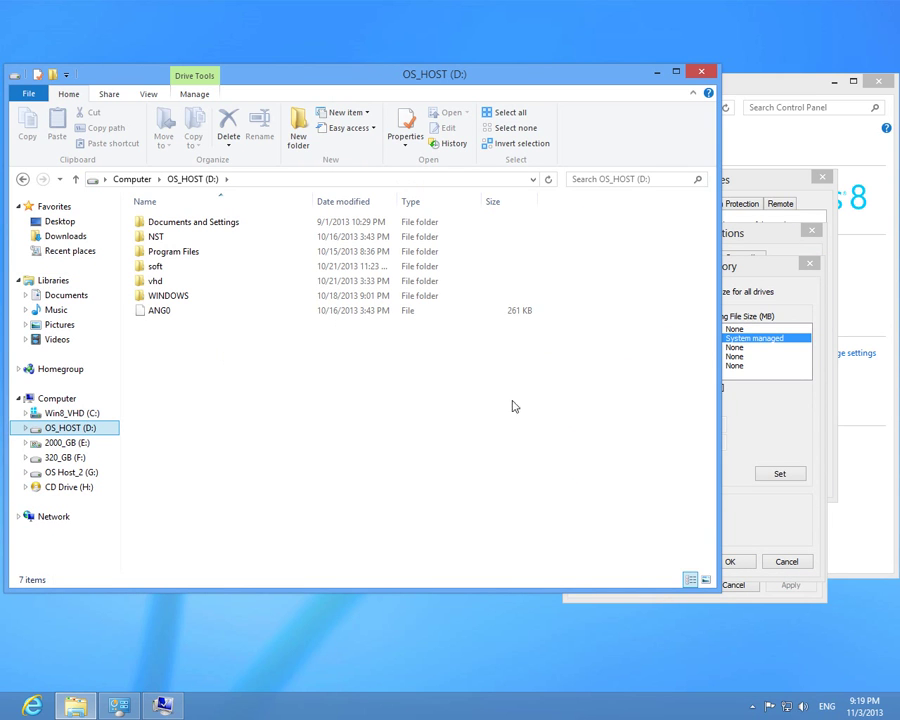
left_click(804, 424)
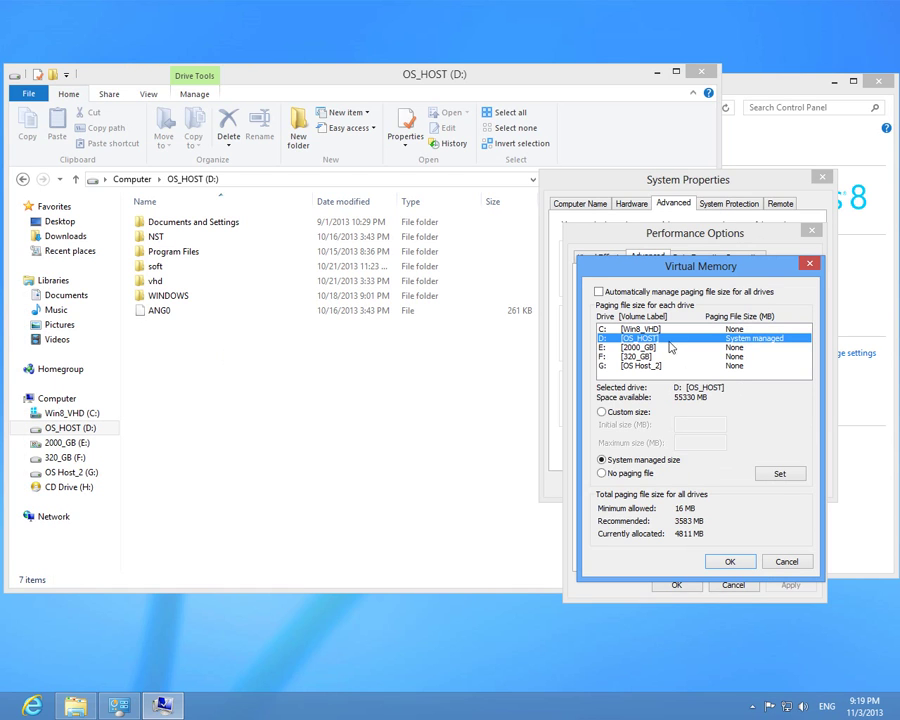
left_click(392, 414)
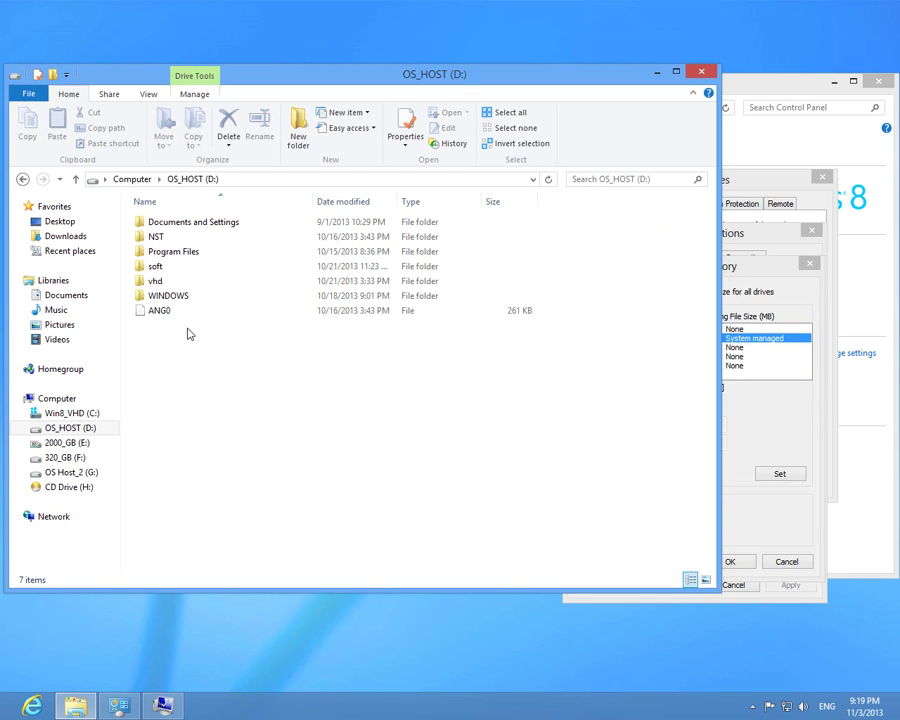
Step: In Folder Options, show hidden files and stop hiding protected operating system files
left_click(148, 94)
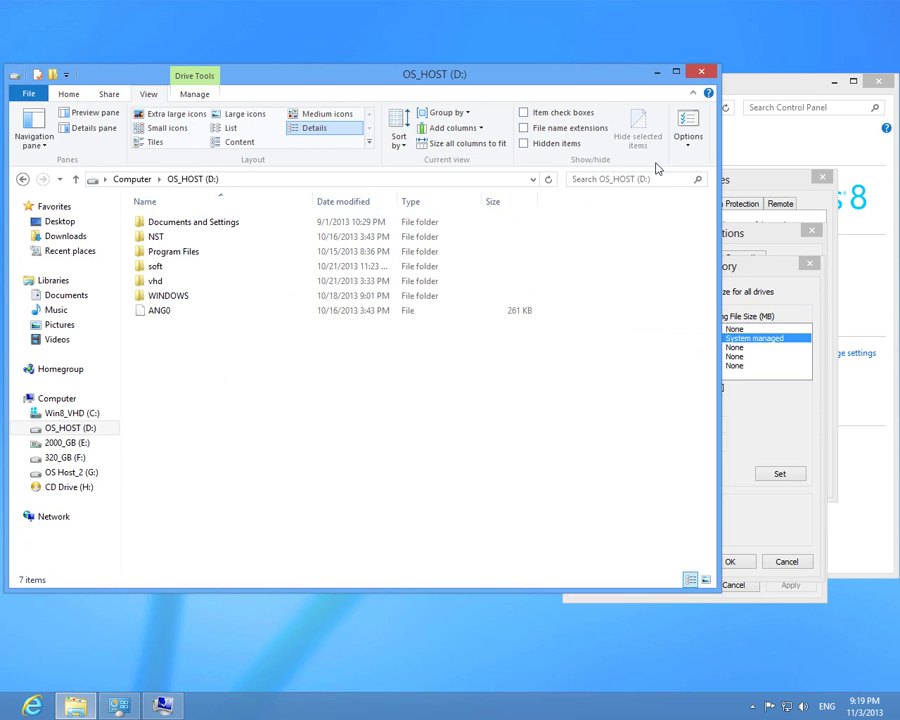
left_click(684, 122)
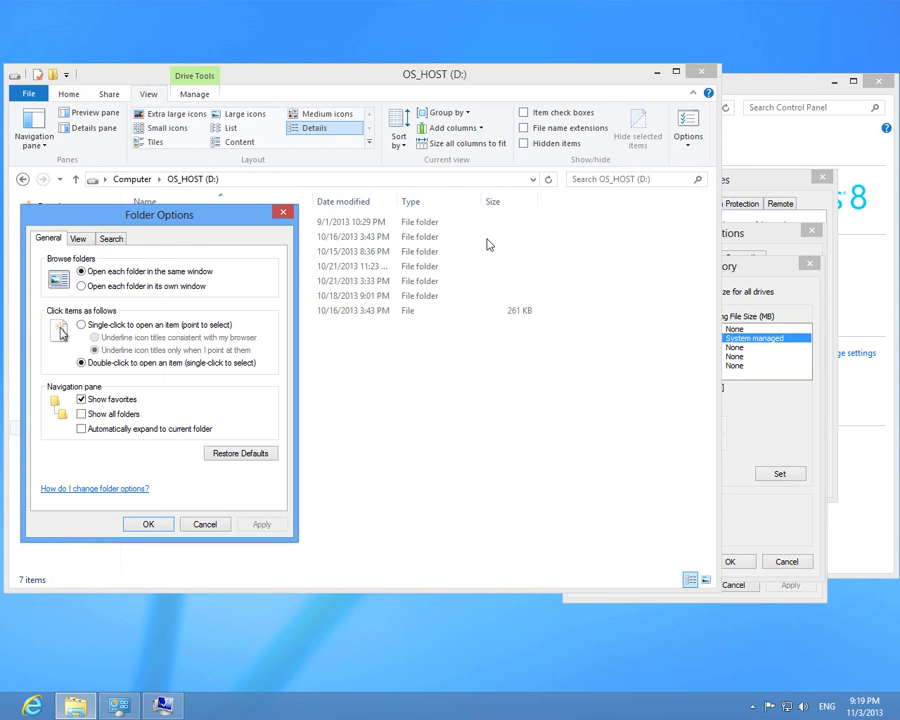
left_click(78, 240)
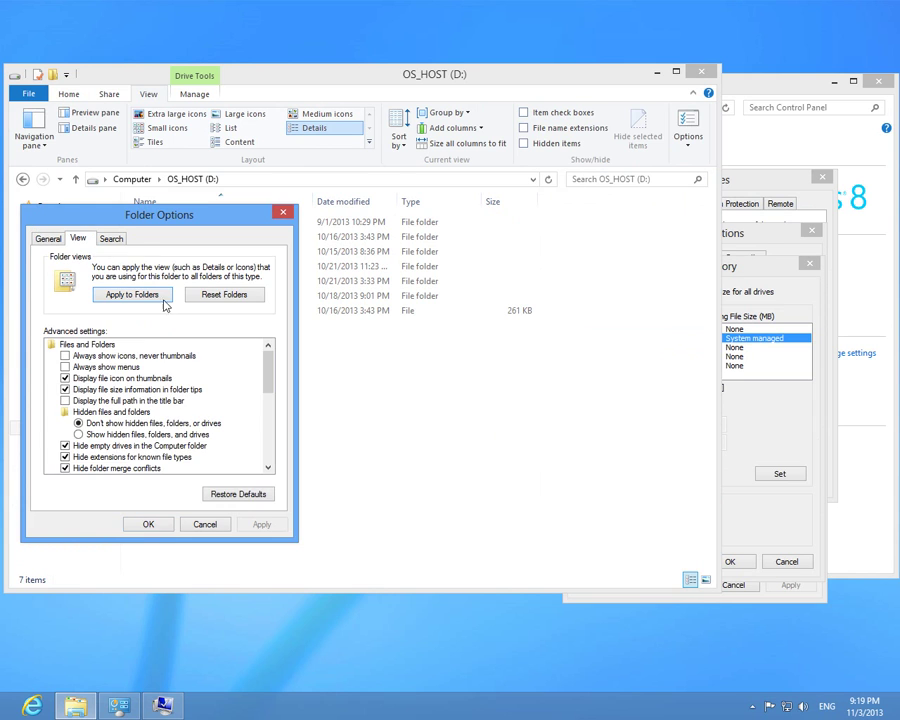
left_click_drag(267, 358, 268, 390)
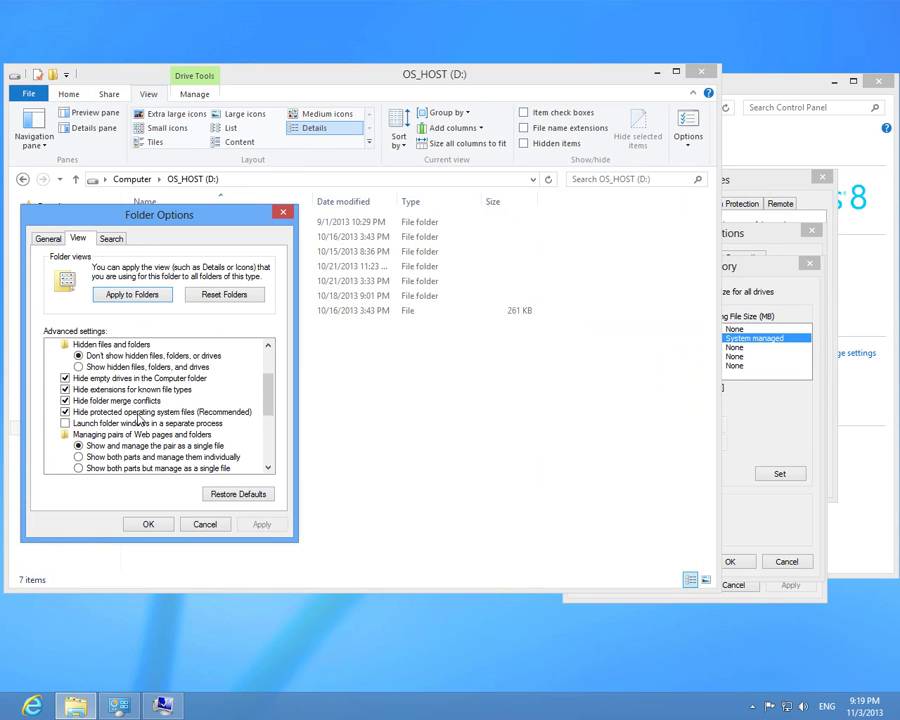
left_click(137, 412)
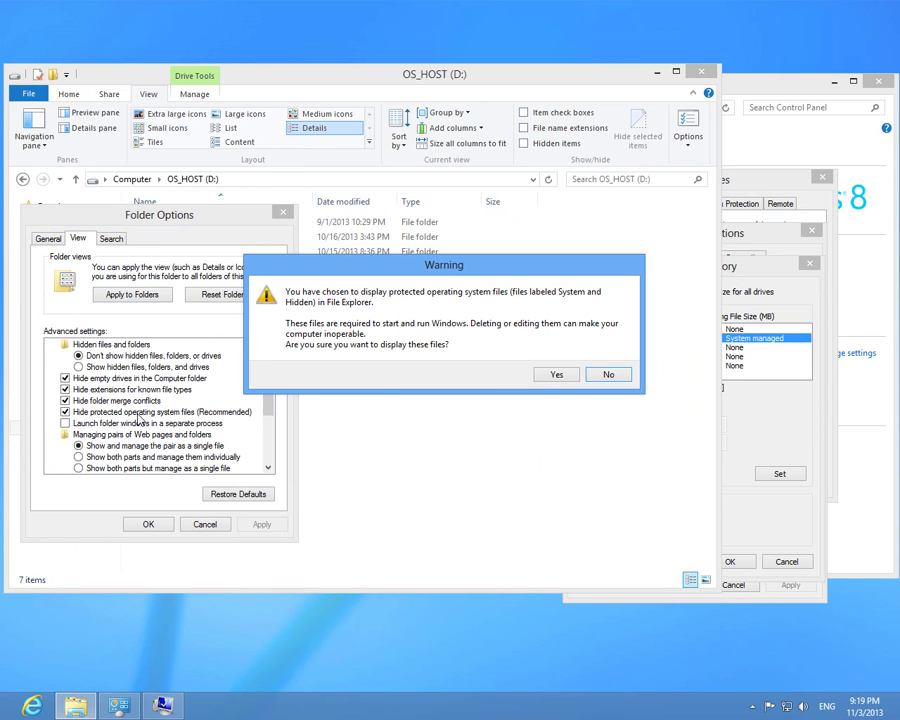
left_click(557, 375)
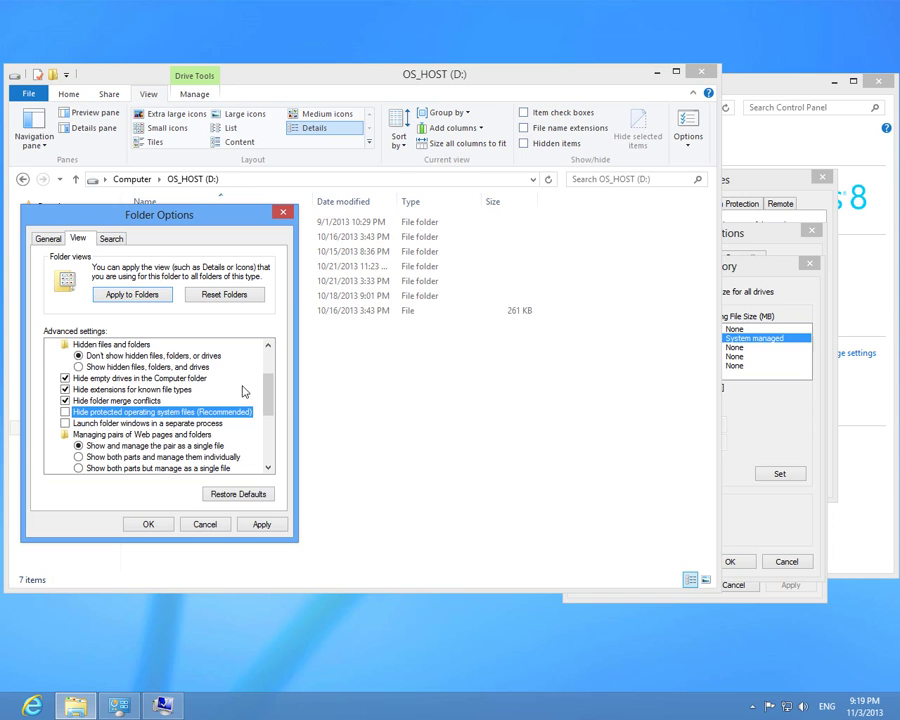
left_click(137, 367)
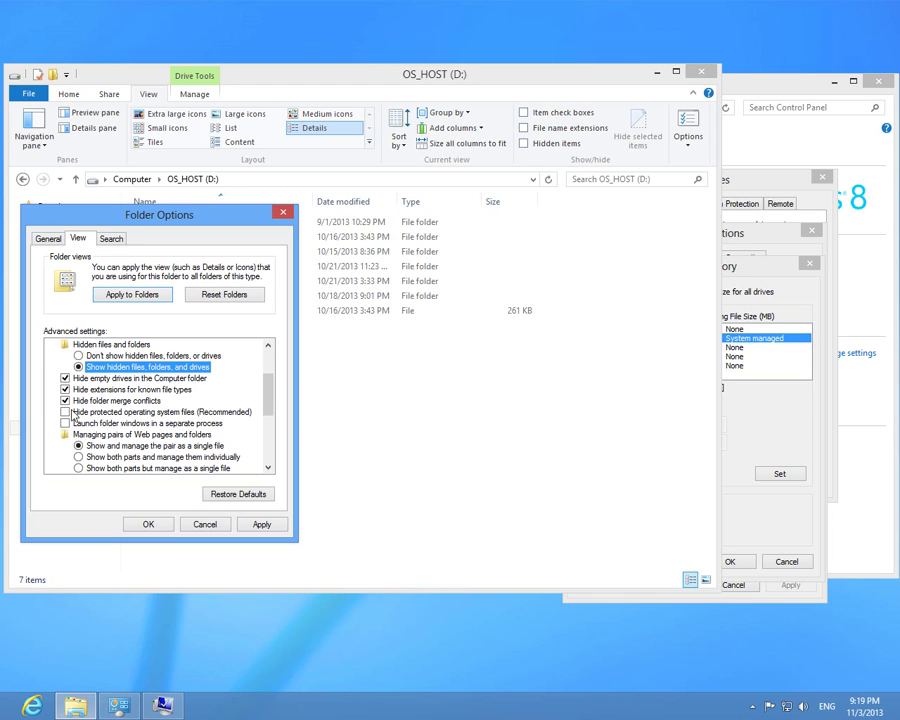
left_click(148, 525)
mouse_move(169, 517)
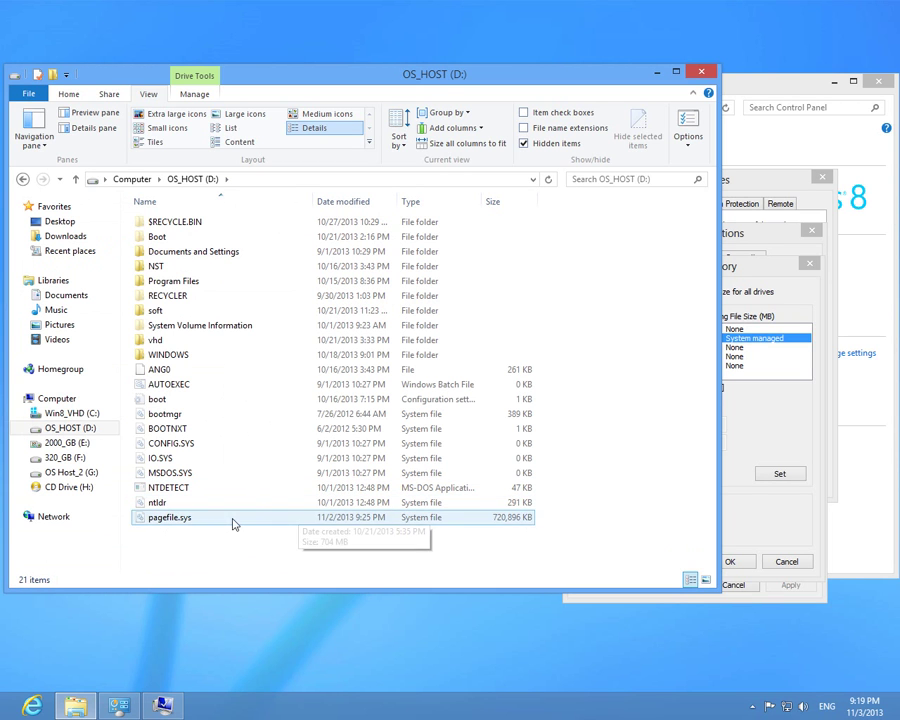
Step: Select pagefile.sys to confirm its ~704 MB size, then bring Virtual Memory forward
left_click(176, 518)
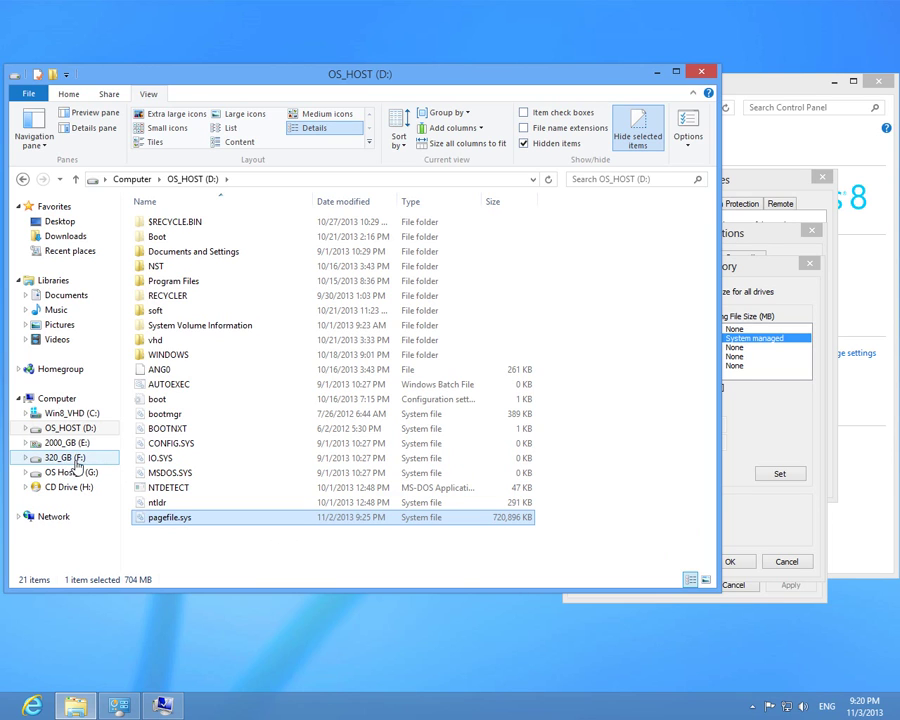
left_click(762, 430)
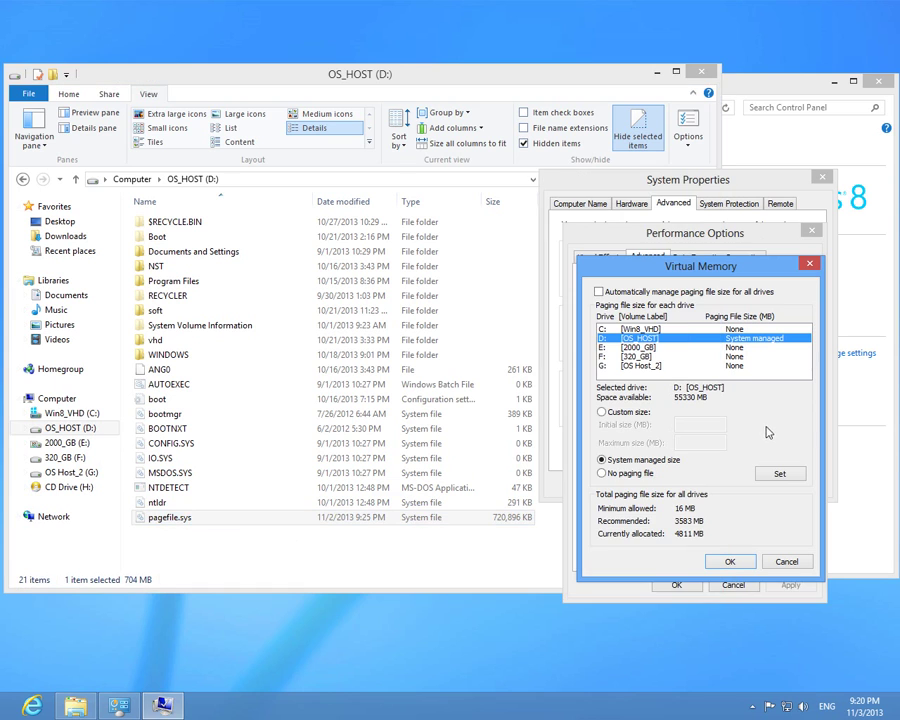
Step: Give drive F a system-managed paging file
left_click(636, 357)
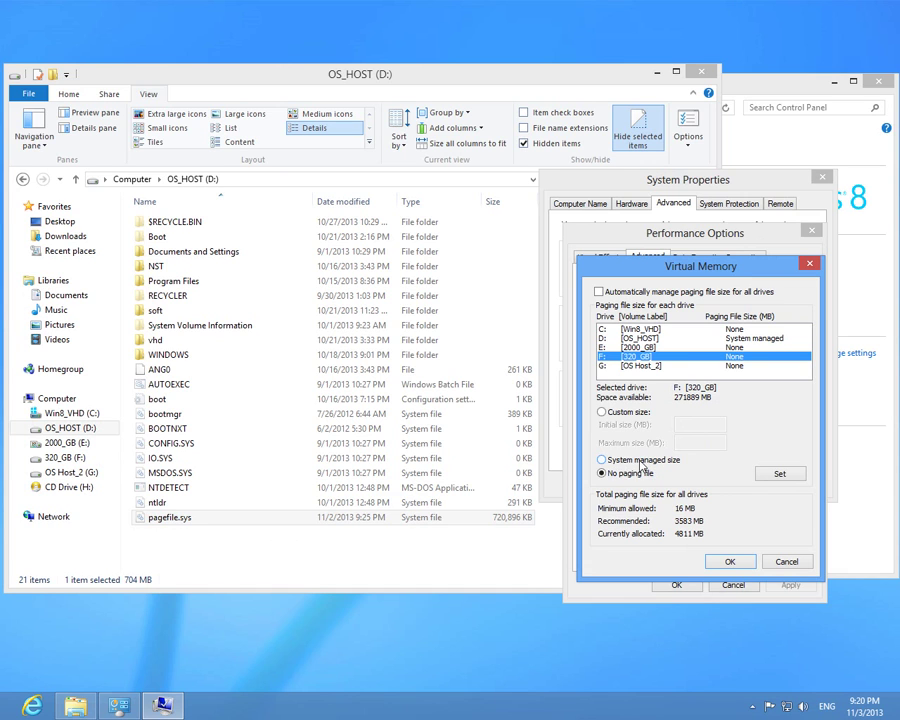
left_click(627, 414)
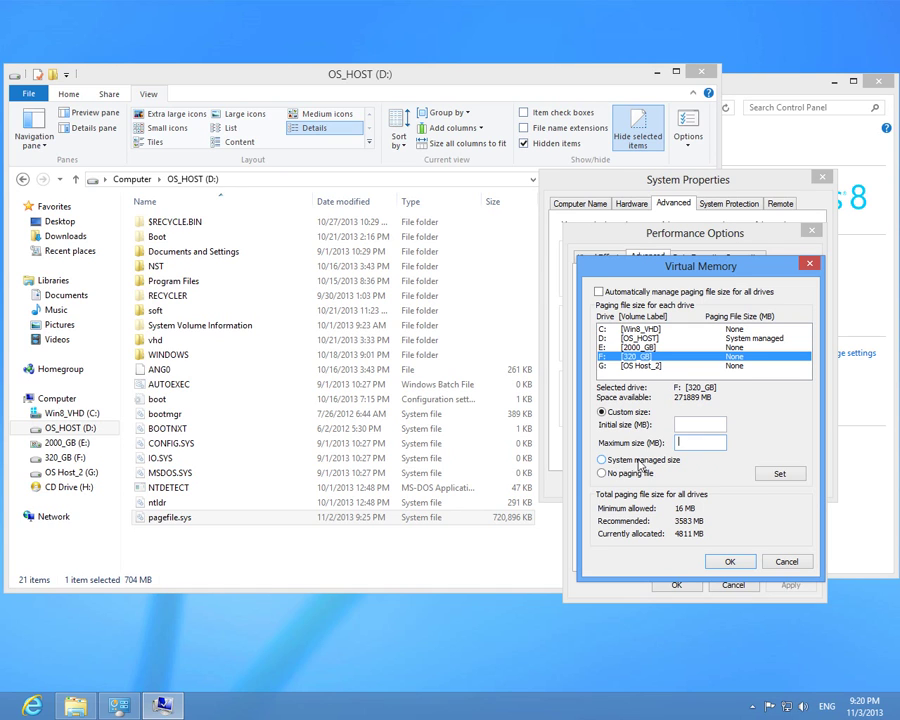
left_click(645, 461)
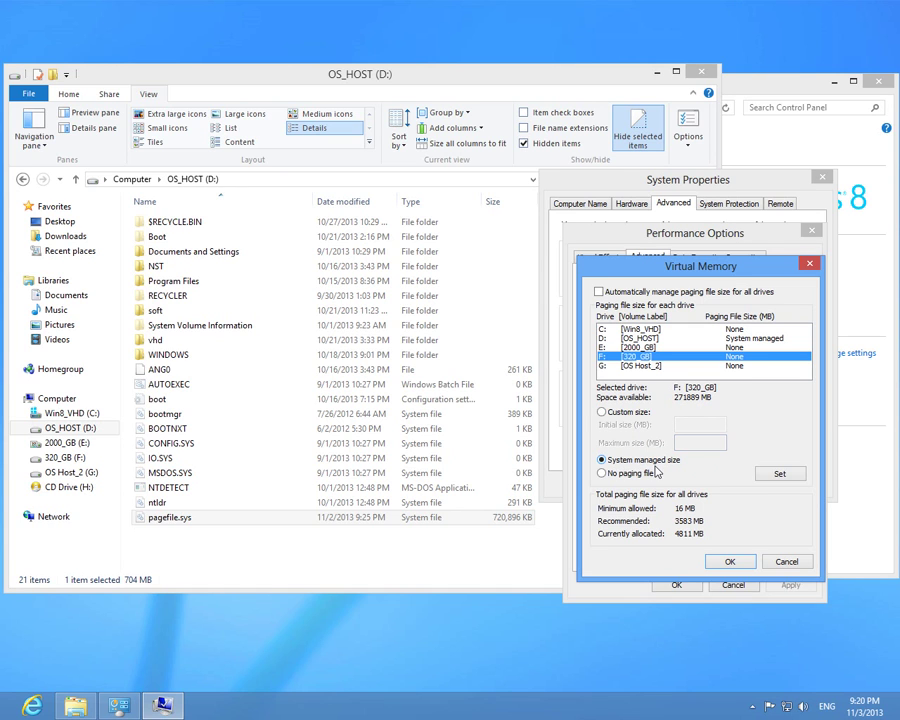
left_click(780, 474)
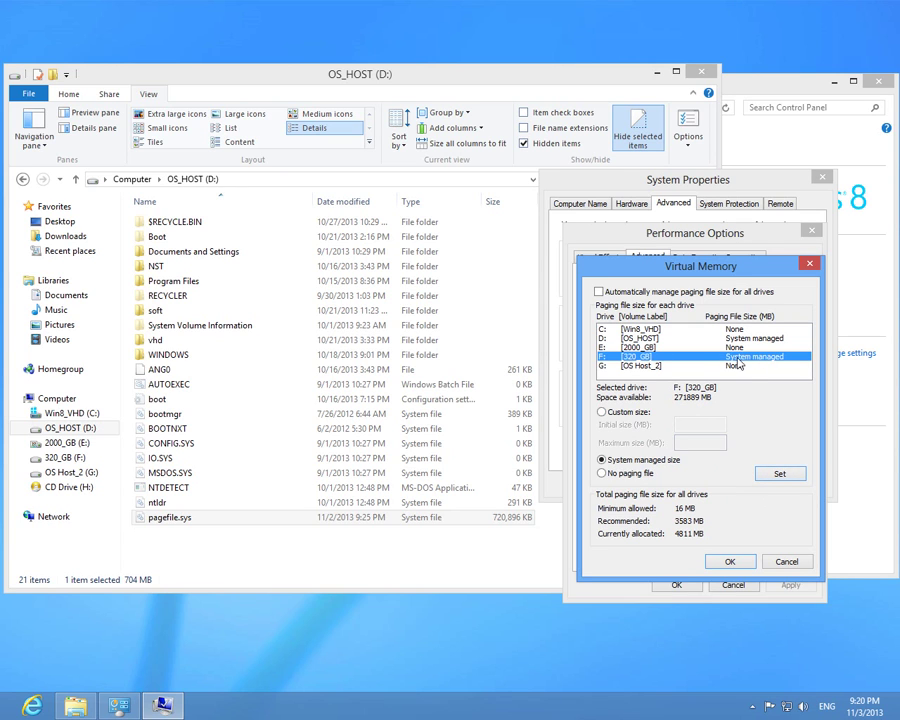
Step: Set drive D to no paging file and confirm the Virtual Memory changes
left_click(635, 339)
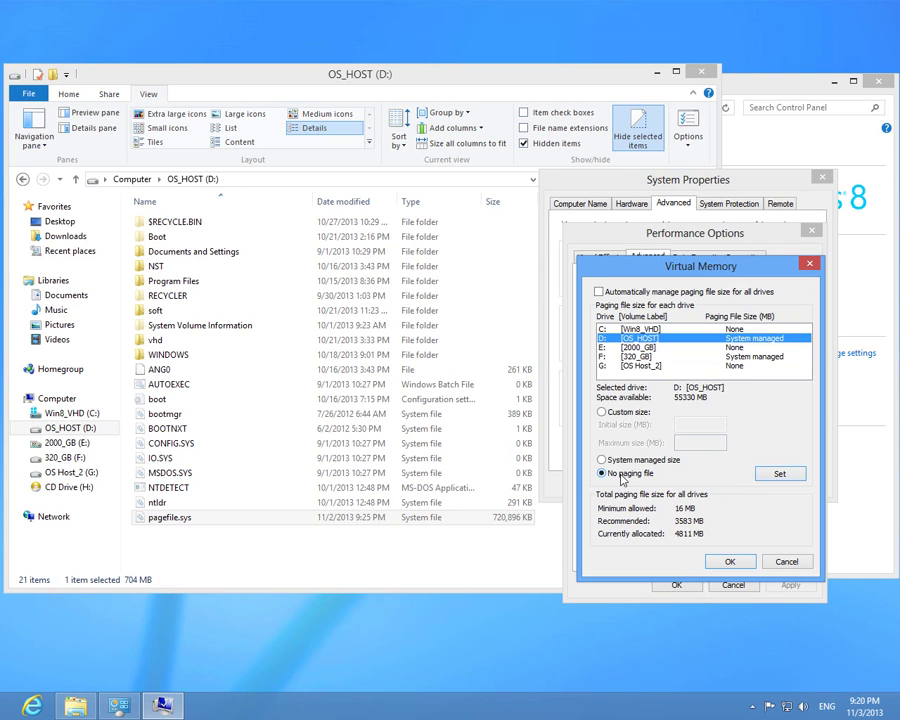
left_click(780, 474)
left_click(769, 357)
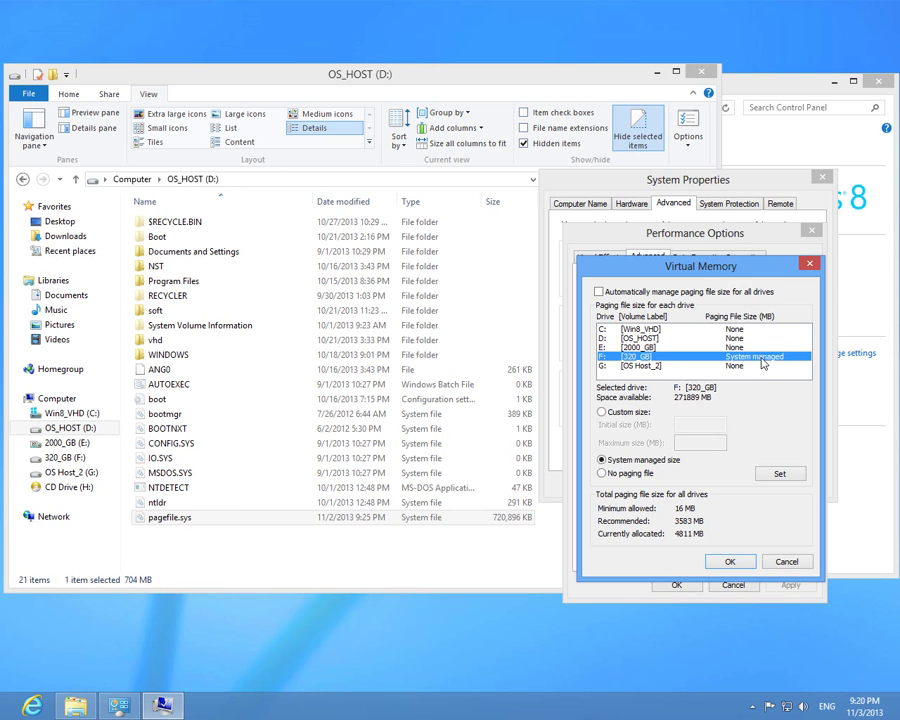
left_click(733, 563)
Step: Close Performance Options and System Properties with OK, keeping the new settings
left_click(677, 584)
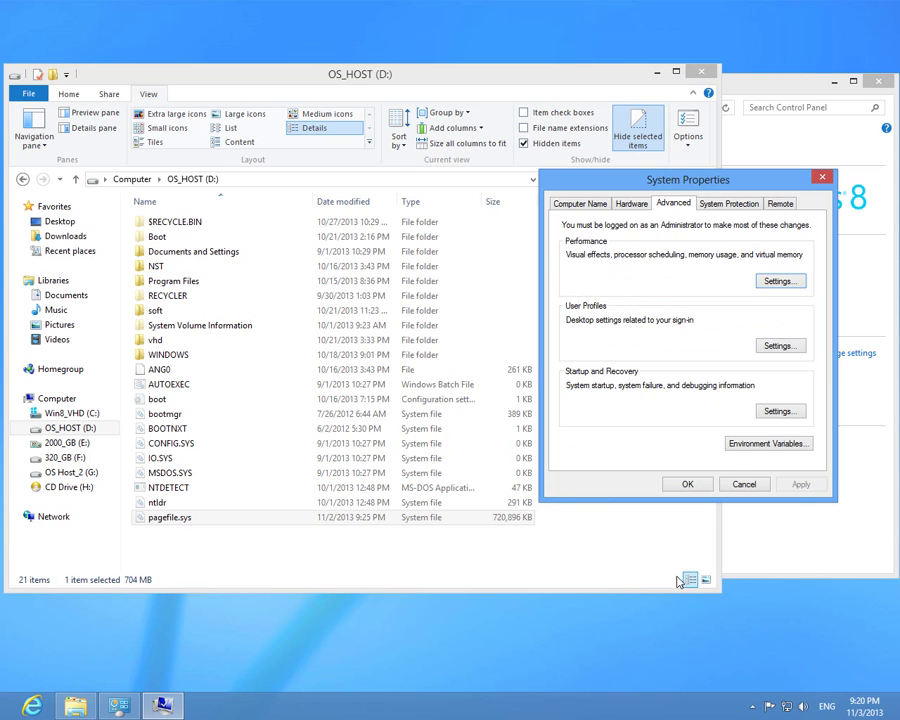
left_click(687, 484)
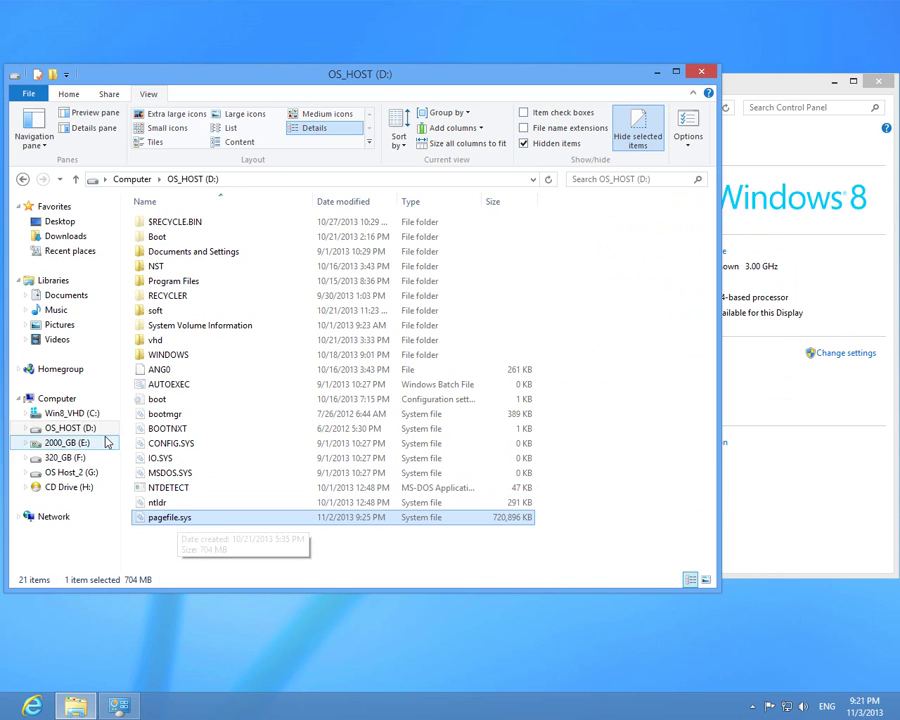
mouse_move(70, 457)
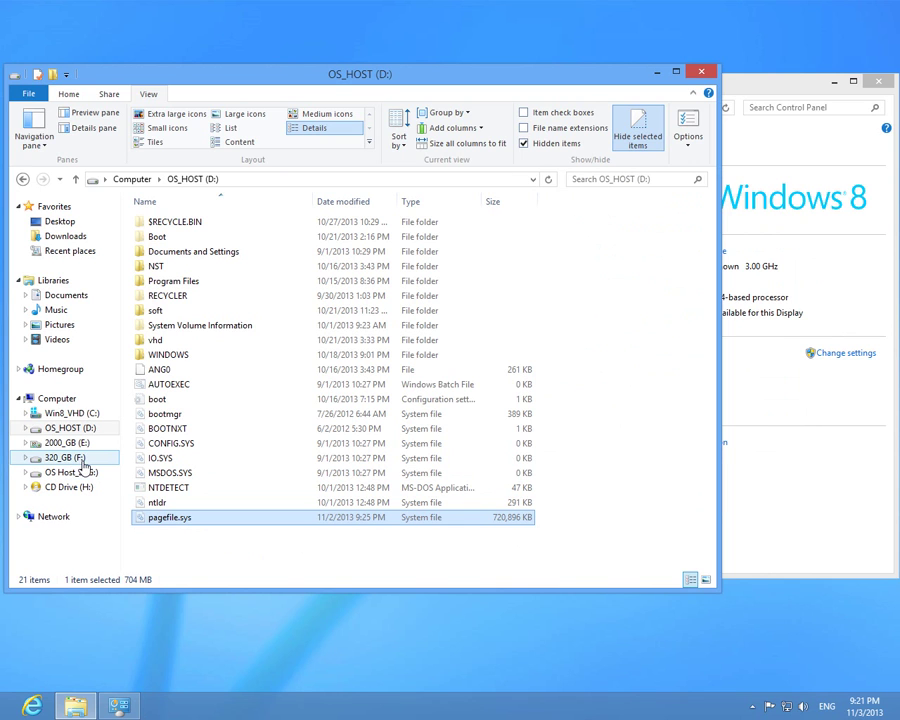
Step: Restore Don't show hidden files and Hide protected operating system files, then close drive D's window
left_click(687, 126)
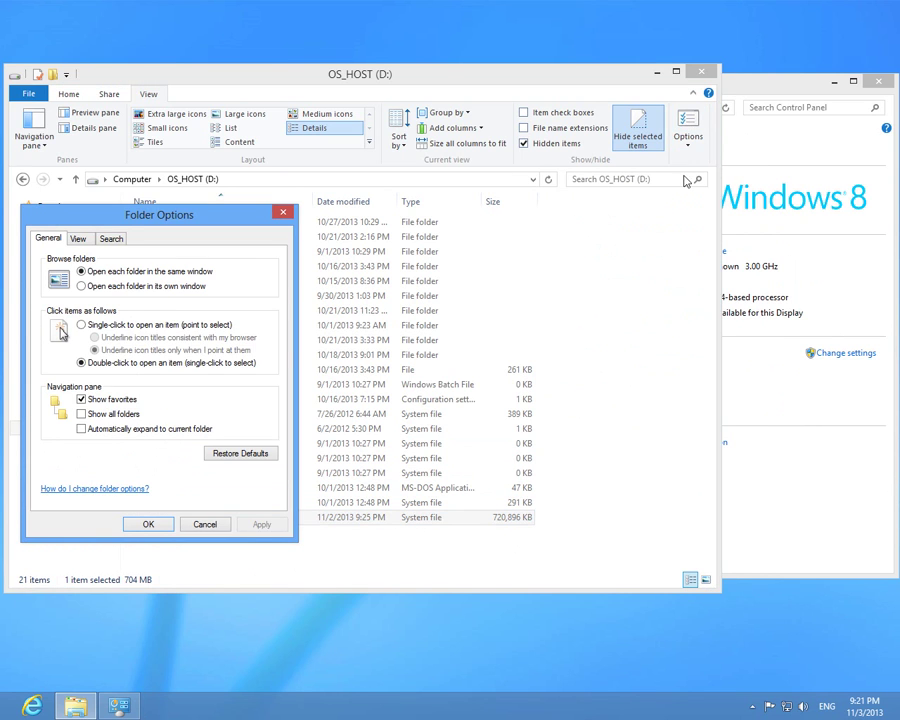
left_click(78, 239)
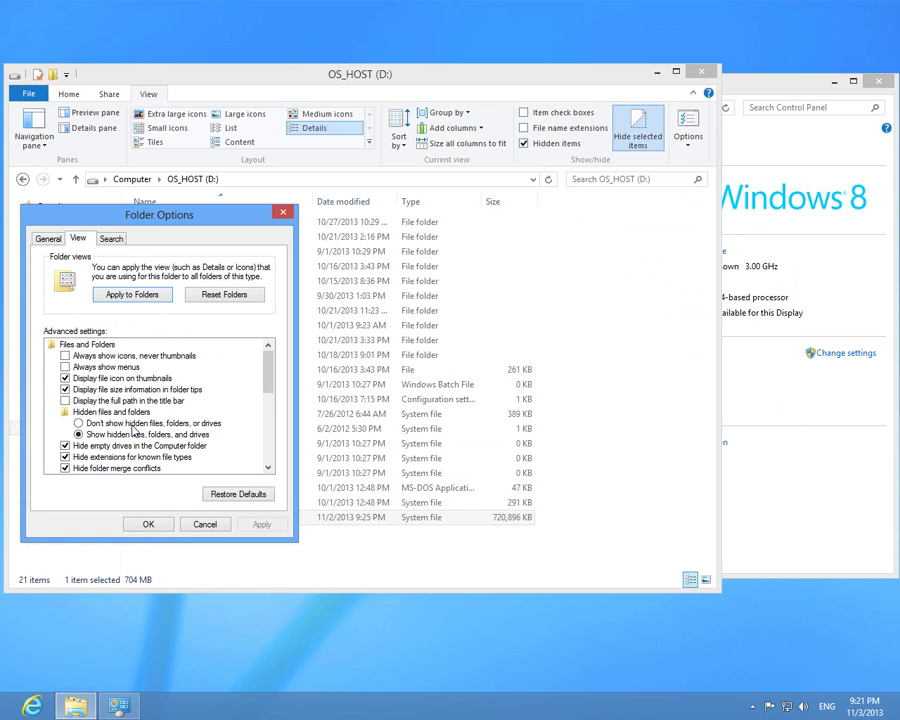
left_click(133, 424)
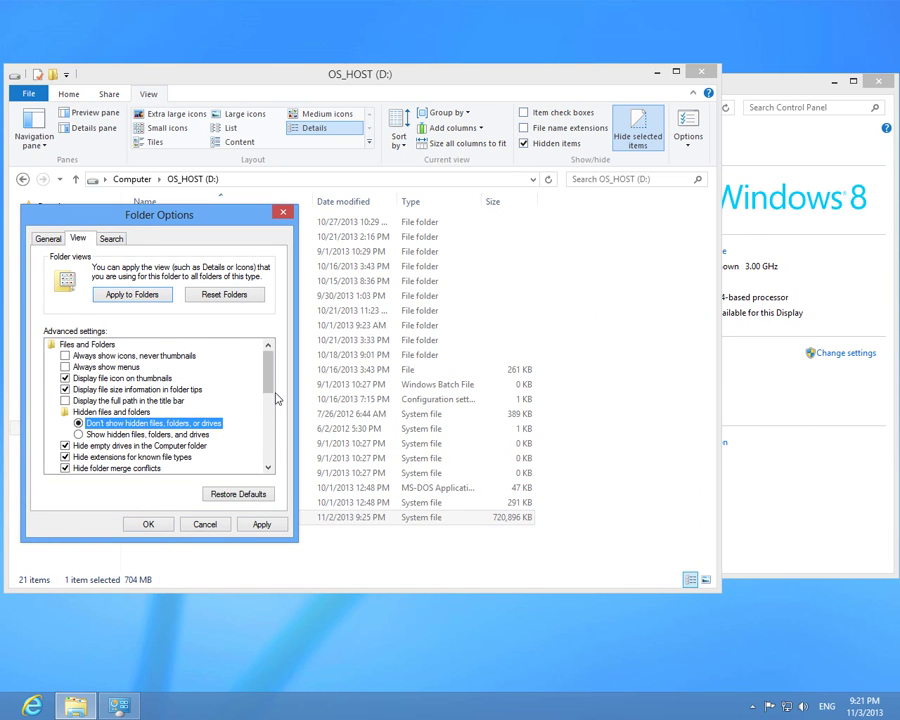
scroll(200, 420, "down", 2)
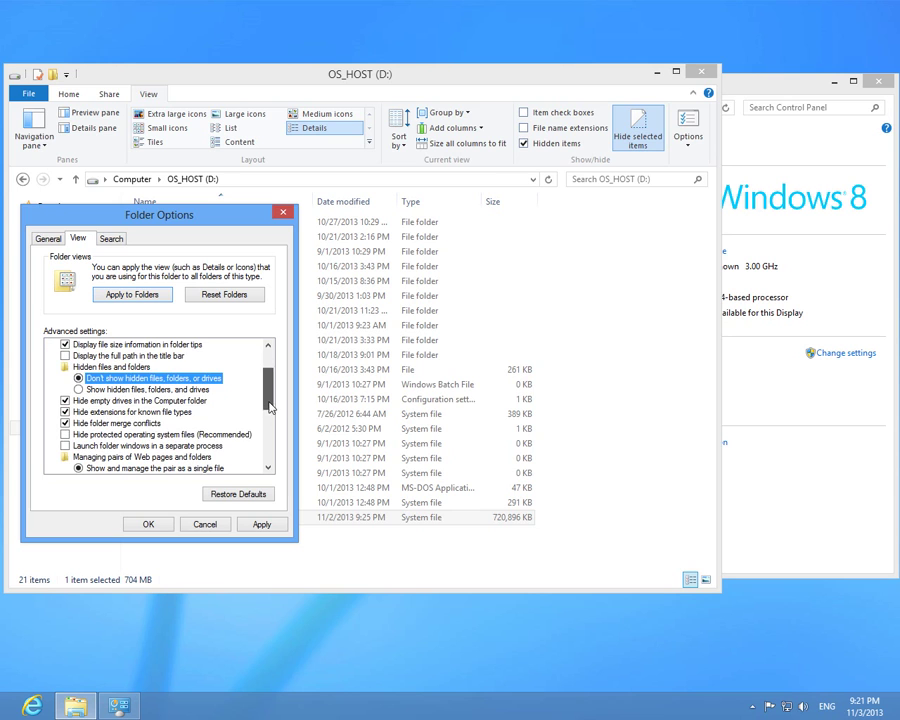
left_click(112, 436)
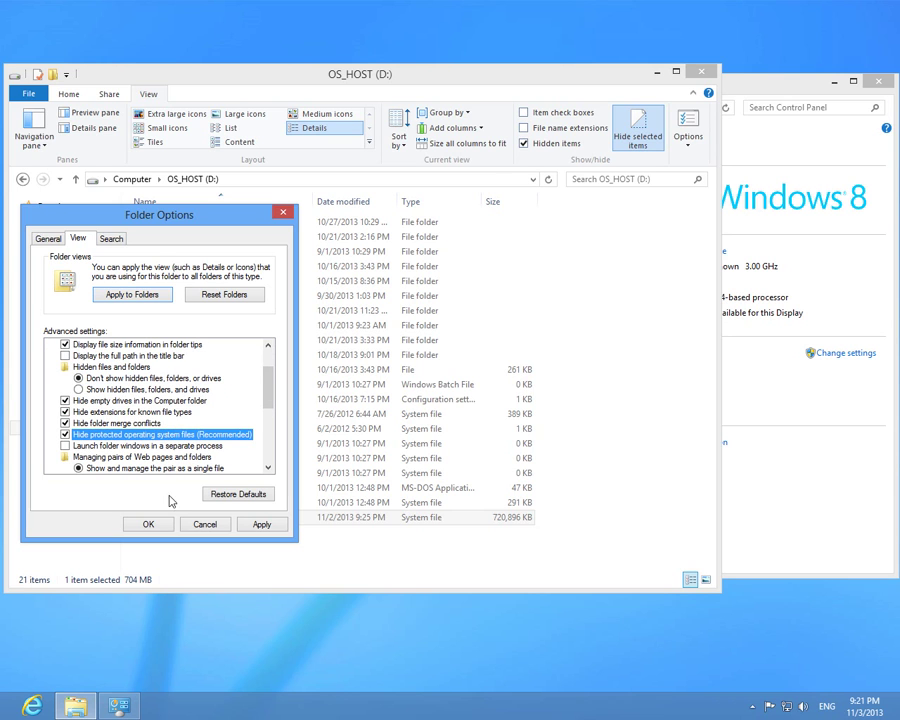
left_click(150, 525)
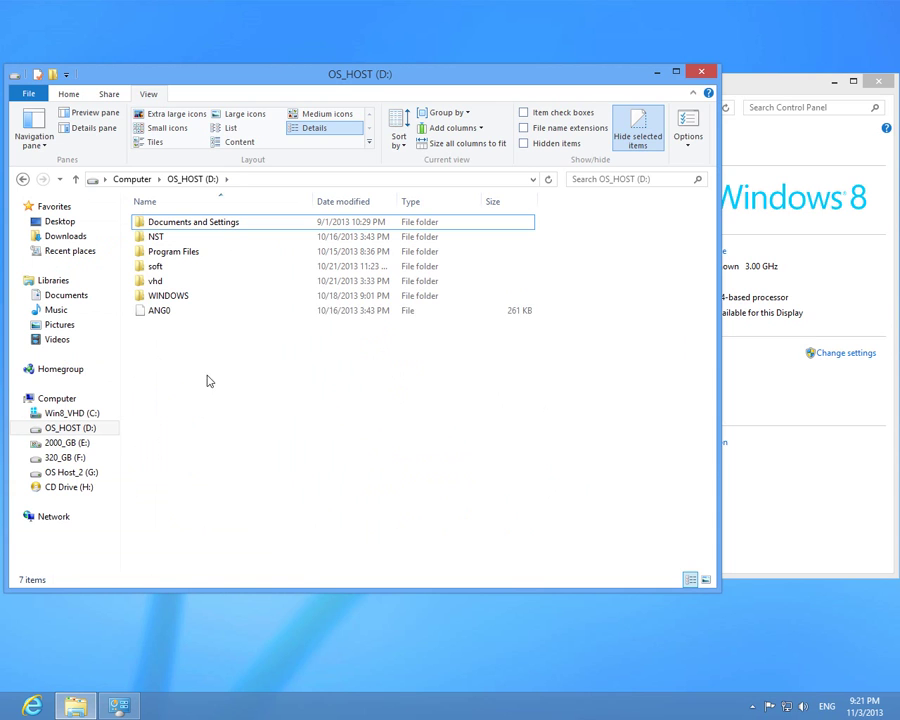
left_click(705, 73)
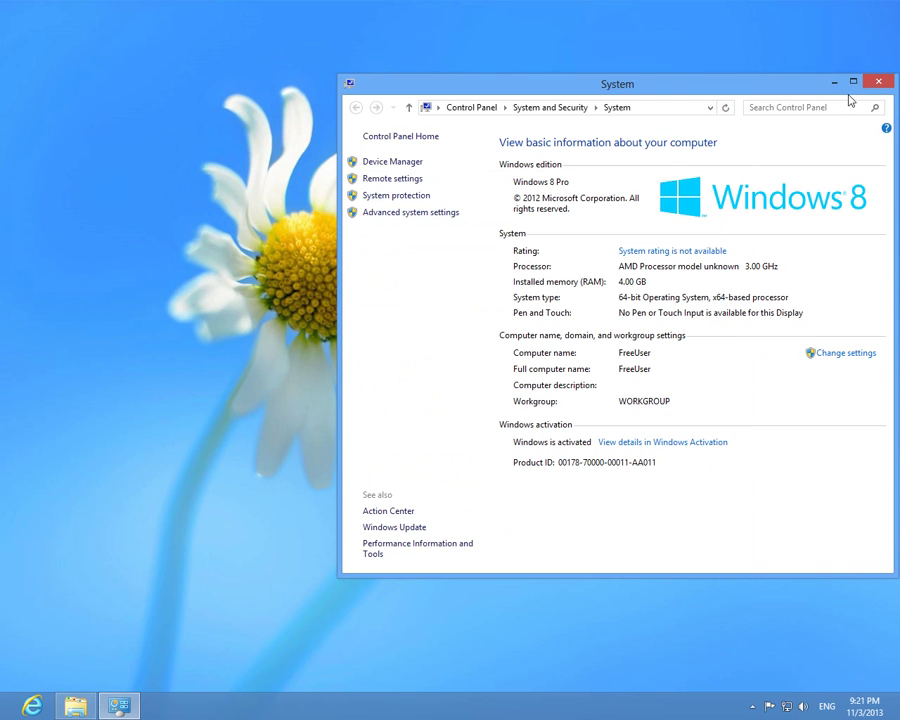